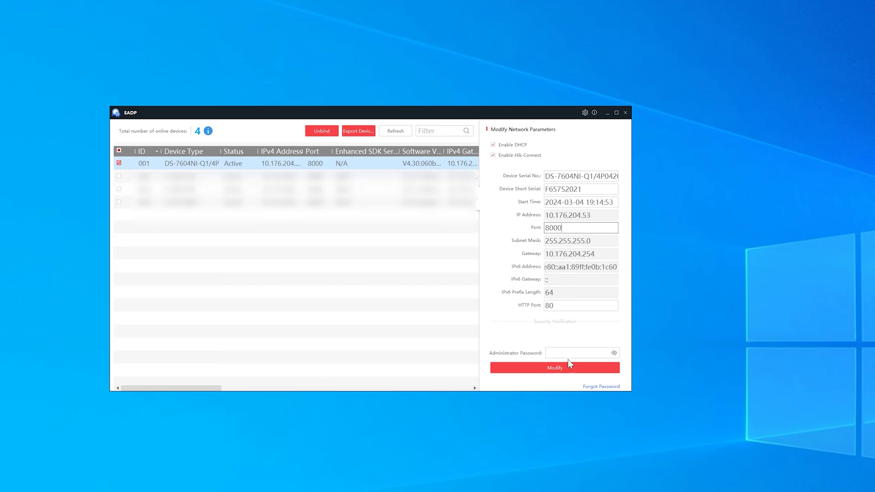
Step: Through Forgot Password, export the DS-7604NI-Q1/4P feature code file to the chosen folder
left_click(596, 388)
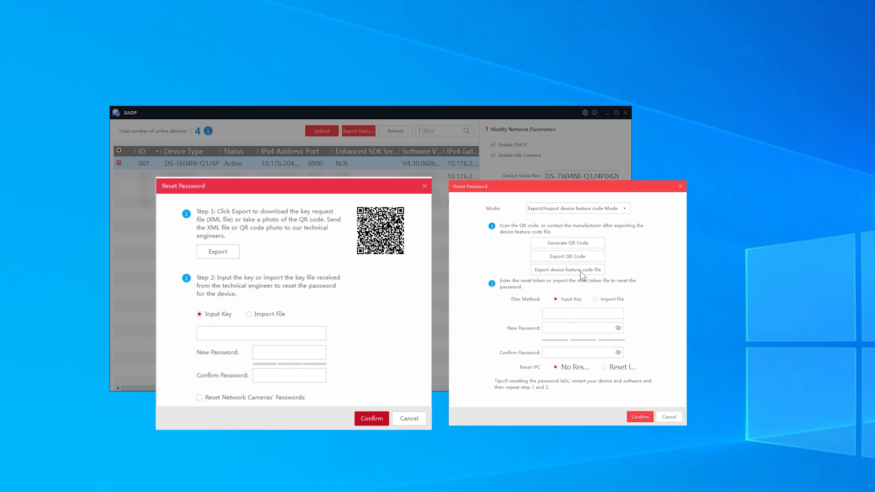
left_click(580, 271)
left_click(726, 429)
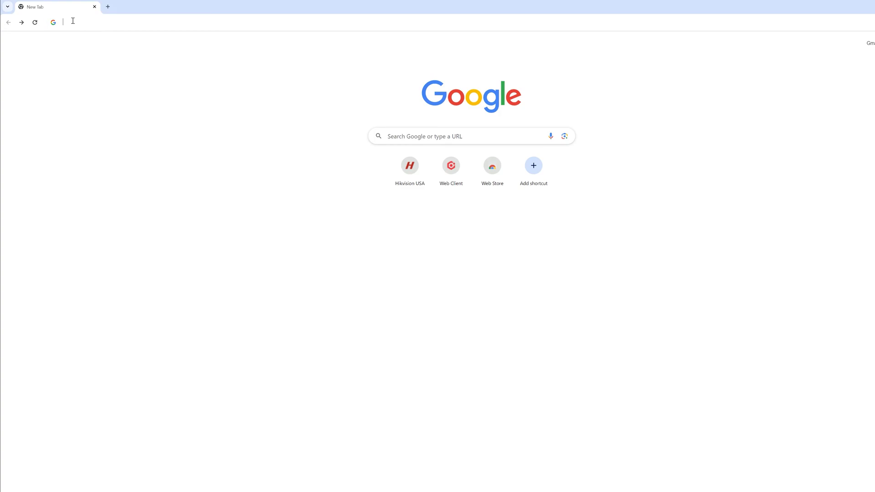
Step: Load us.hikvision.com and select Password Reset Request as the ticket type
left_click(73, 21)
type("us")
key("Return")
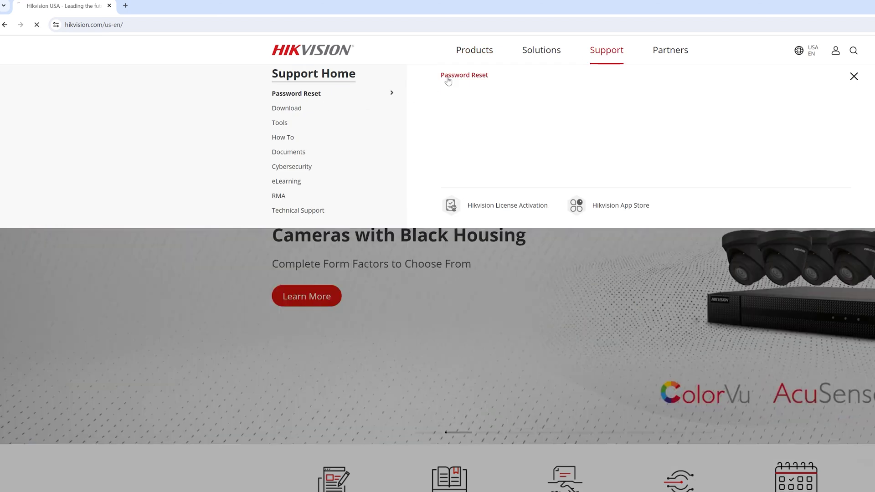
left_click(448, 80)
left_click(364, 169)
left_click(354, 187)
Step: Fill in the suggested email address and copy the recorder's serial number for the ticket
left_click(410, 192)
key("Down")
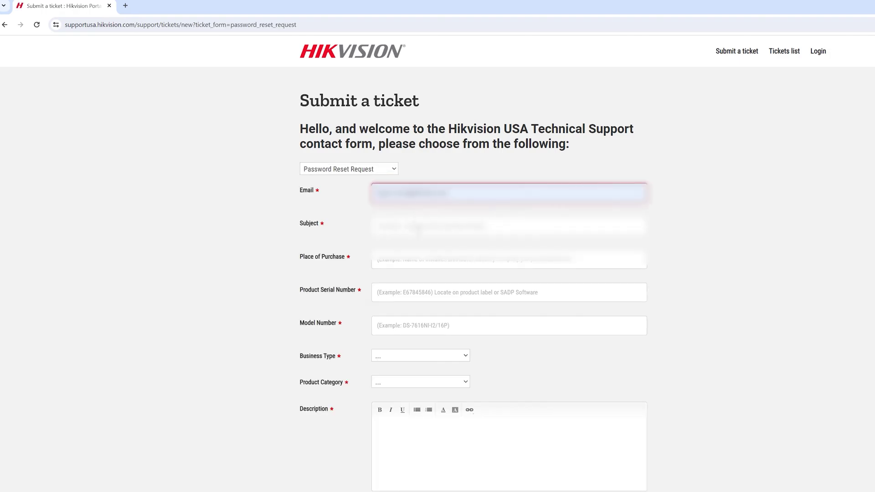
key("Return")
key("Tab")
left_click_drag(573, 198, 625, 199)
left_click(571, 200)
left_click_drag(559, 199, 590, 199)
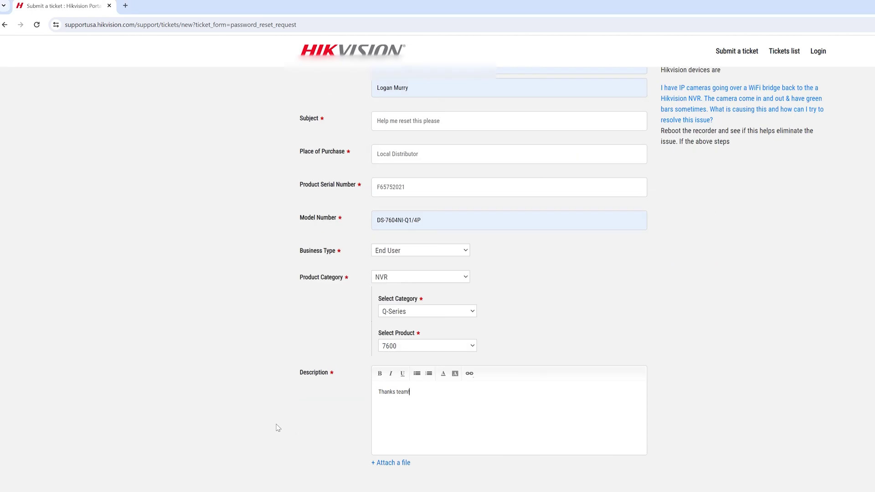
scroll(277, 428, "down", 2)
Step: Attach the F65752021 key file, accept the terms and reCAPTCHA, and submit the ticket
left_click(391, 369)
double_click(103, 71)
left_click(374, 415)
left_click(383, 454)
left_click(380, 476)
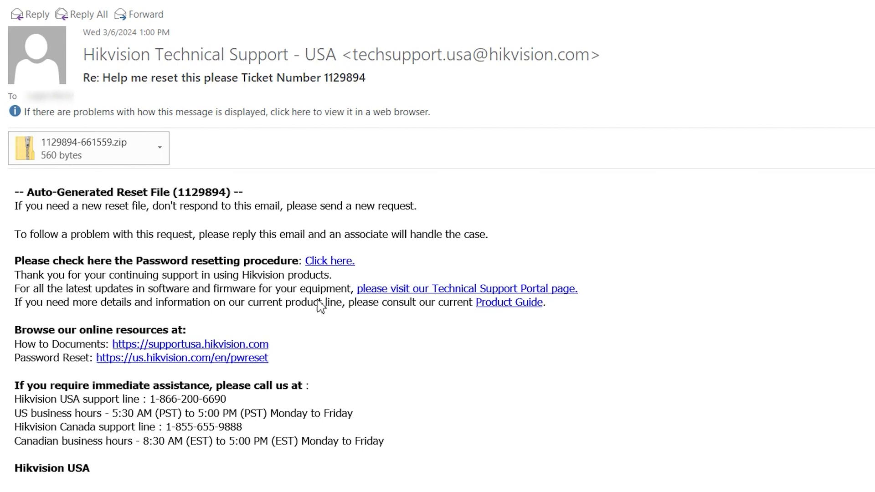